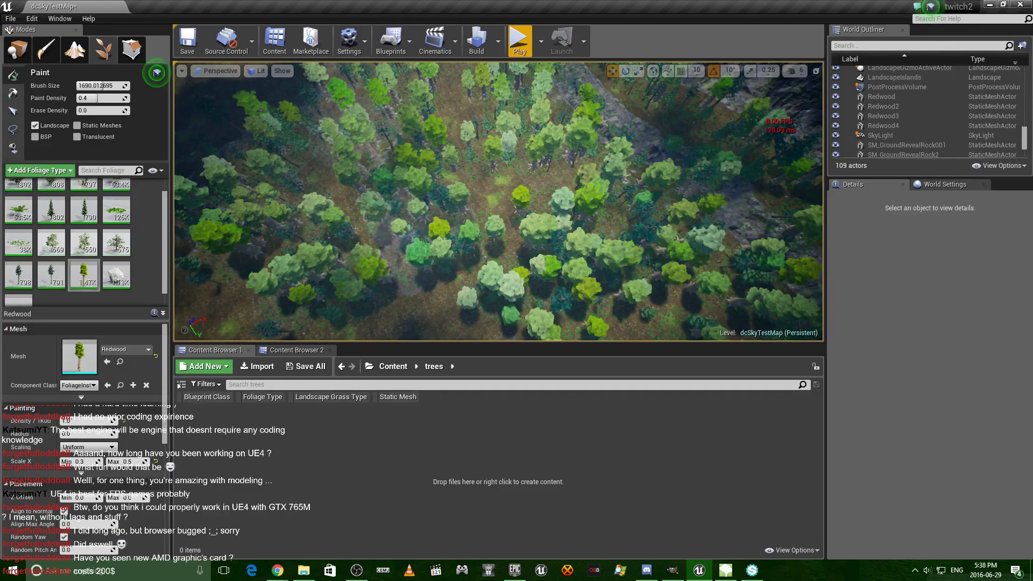
# Step: Paint redwoods over the sparse area, upper area and hillside, then fly down over the forest
pyautogui.moveTo(461, 319); pyautogui.dragTo(393, 196, button='middle')
pyautogui.moveTo(392, 196); pyautogui.dragTo(315, 145)
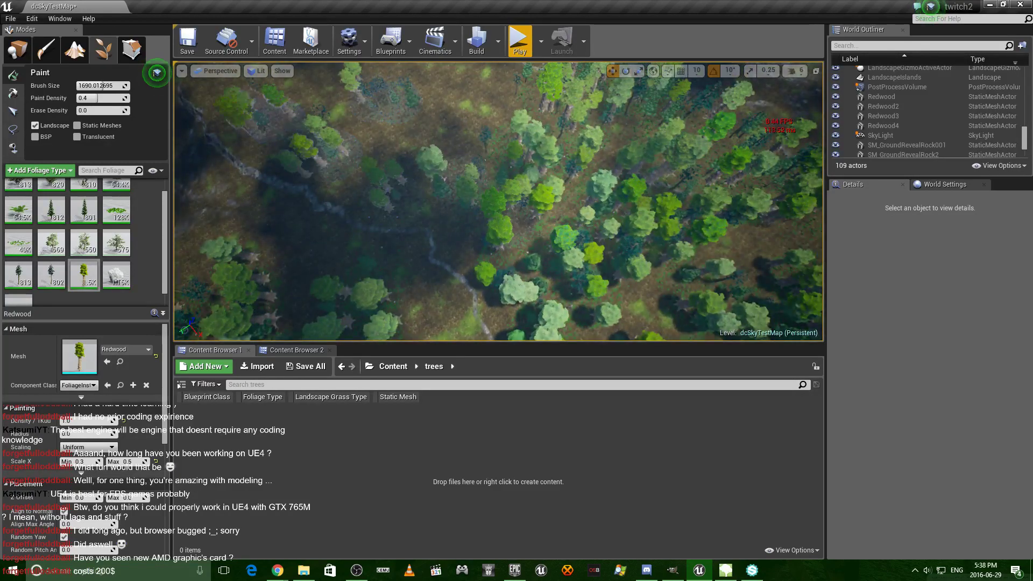
pyautogui.moveTo(242, 94)
pyautogui.mouseDown()
pyautogui.moveTo(219, 121)
pyautogui.moveTo(435, 242)
pyautogui.mouseUp()
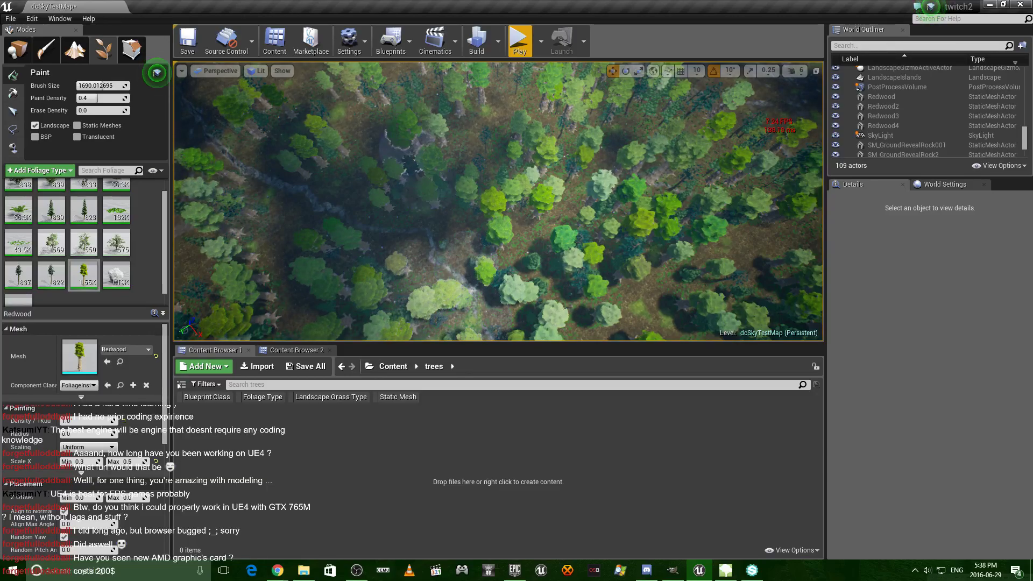
pyautogui.moveTo(479, 197); pyautogui.dragTo(415, 150, button='right')
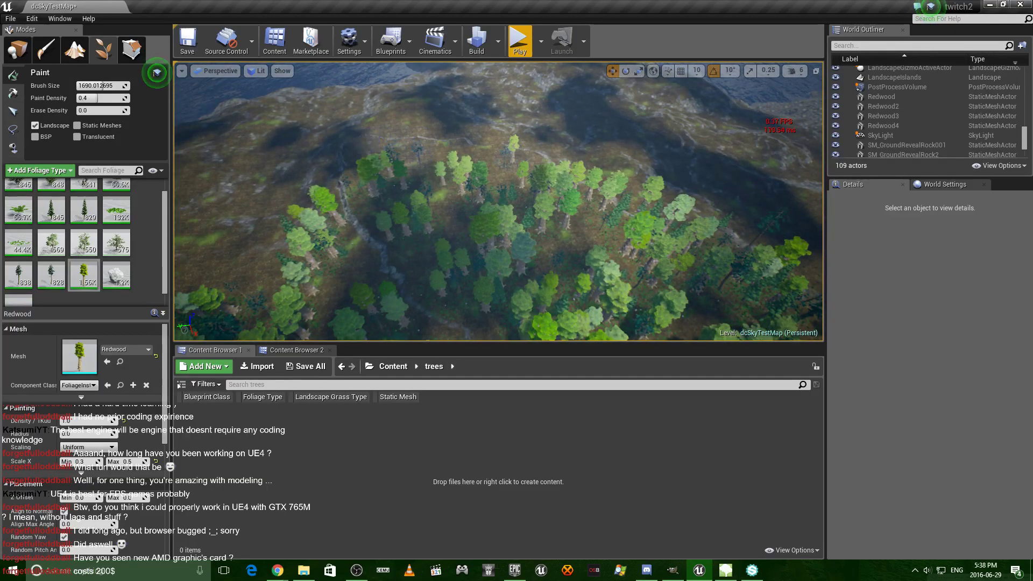
pyautogui.moveTo(476, 138); pyautogui.dragTo(597, 242)
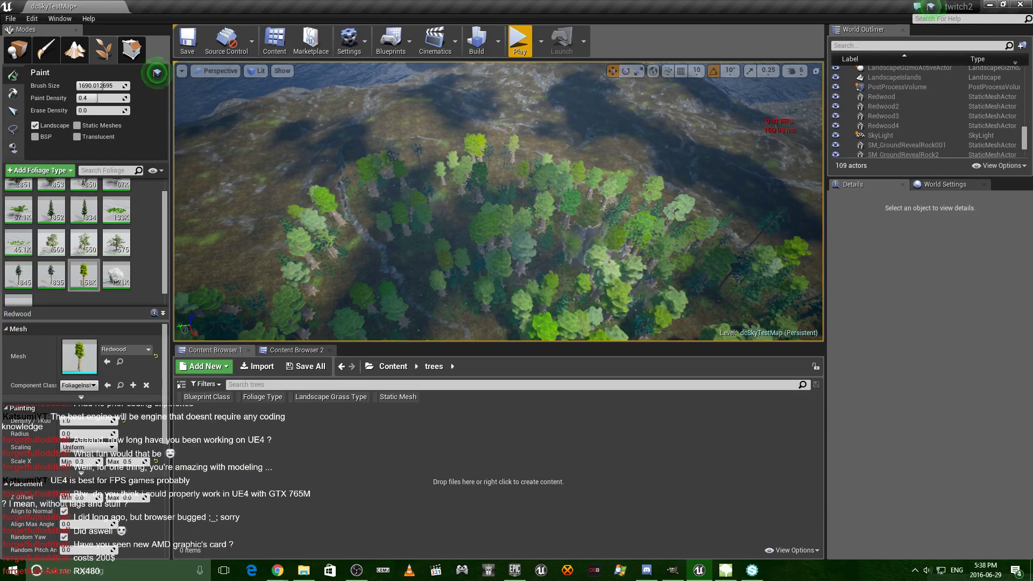
pyautogui.moveTo(498, 202)
pyautogui.mouseDown(button='right')
pyautogui.moveTo(506, 242)
pyautogui.moveTo(498, 162)
pyautogui.mouseUp(button='right')
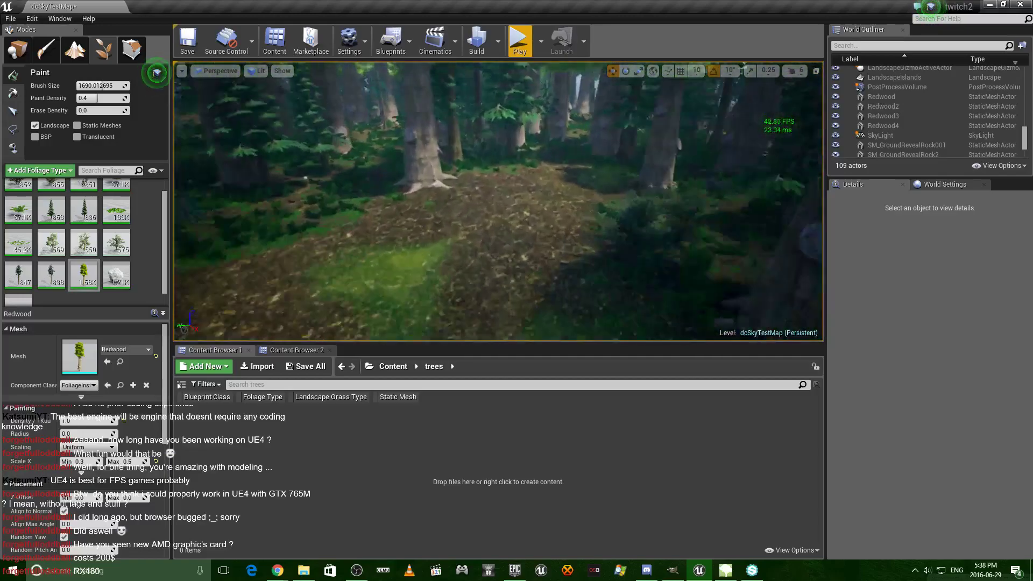
pyautogui.click(497, 41)
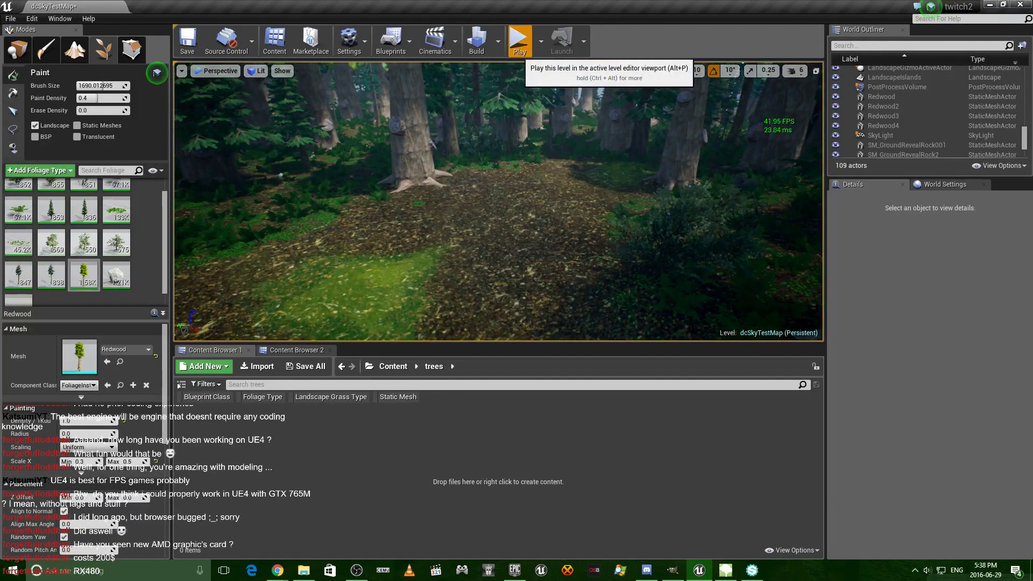
pyautogui.click(519, 41)
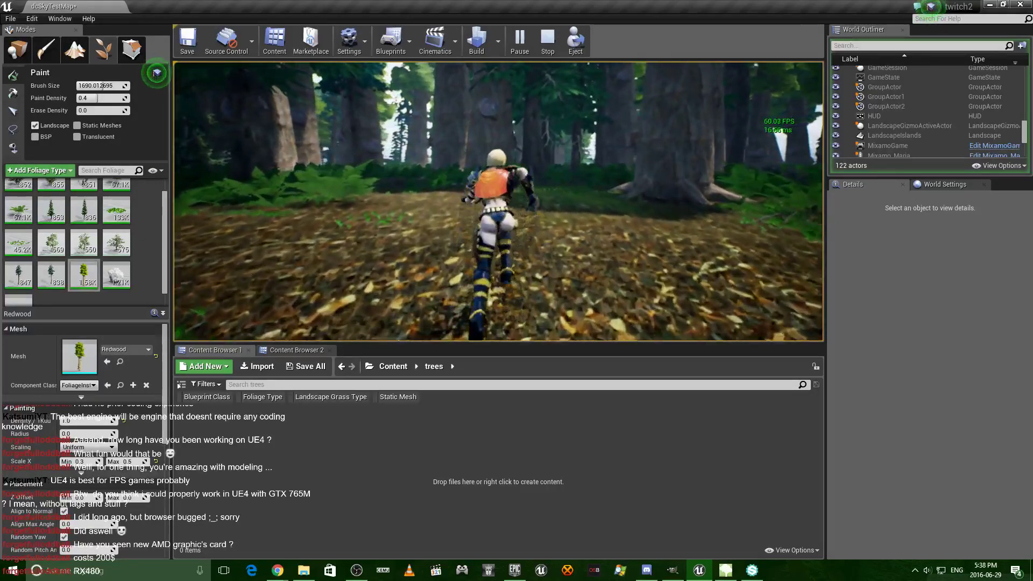
# Step: Stop play, shrink the foliage brush, paint ferns on the forest floor, and fly elsewhere
pyautogui.press('Escape')
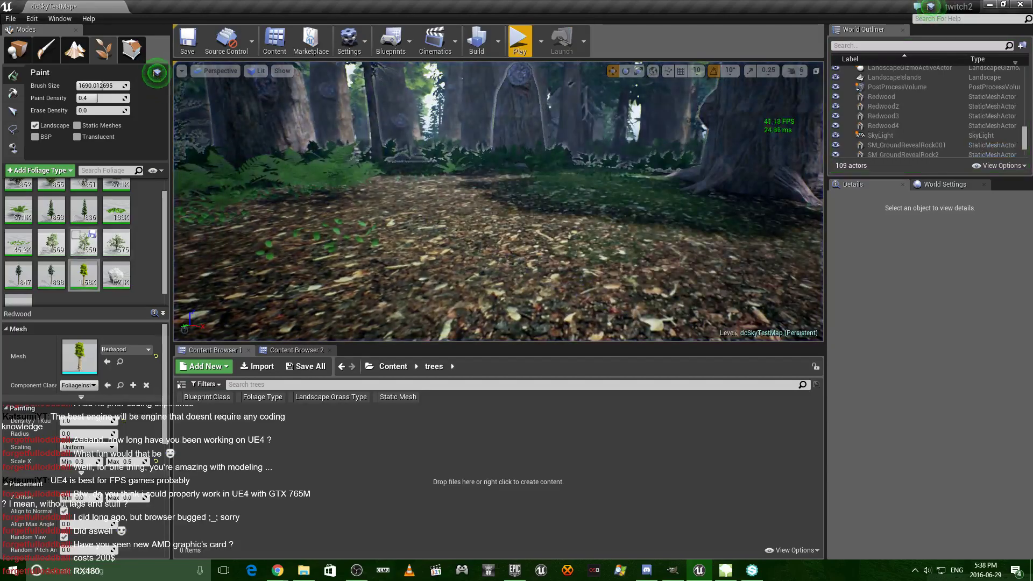
pyautogui.moveTo(766, 127); pyautogui.dragTo(766, 127, button='right')
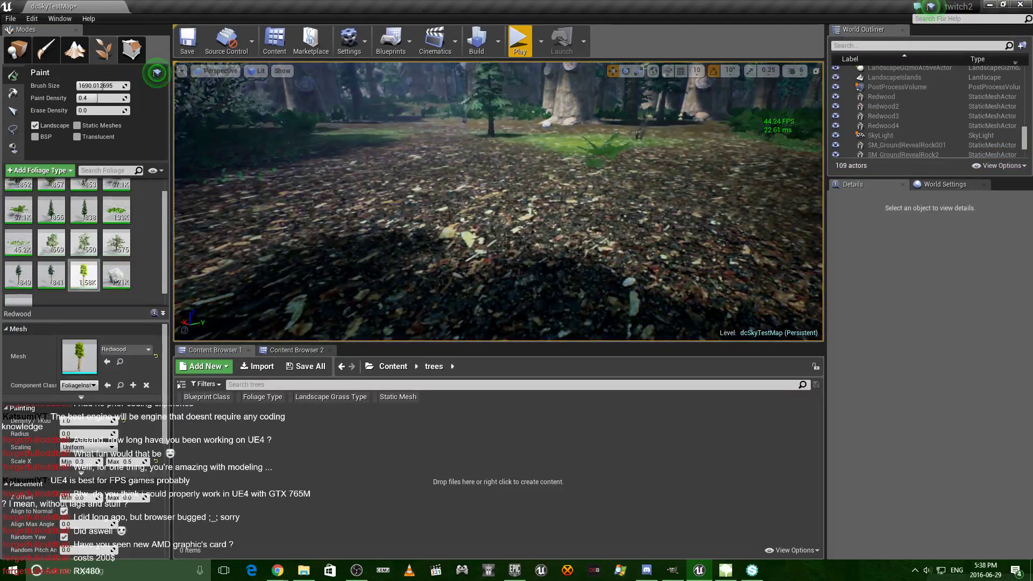
pyautogui.moveTo(765, 127); pyautogui.dragTo(765, 127, button='right')
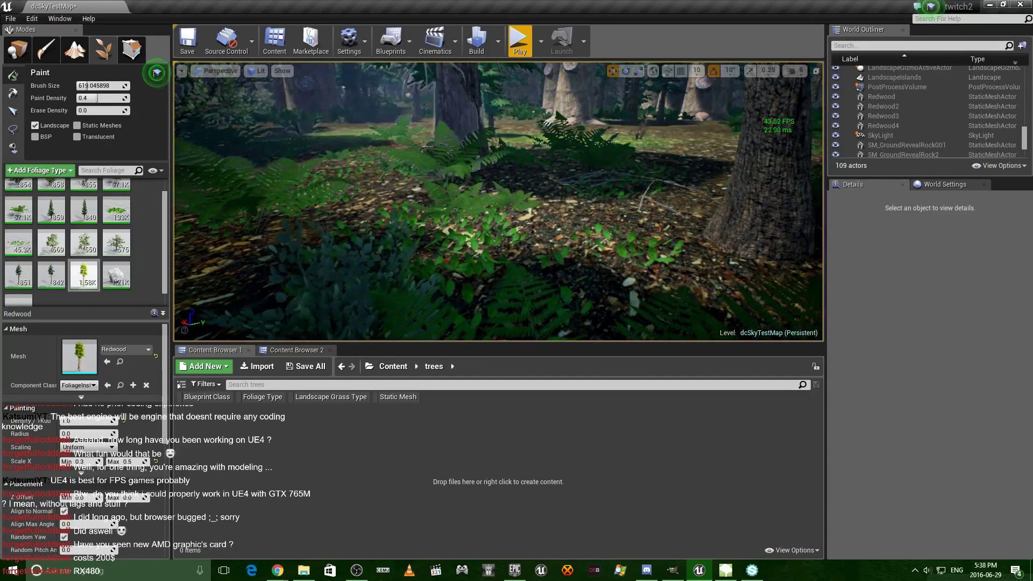
pyautogui.click(629, 129)
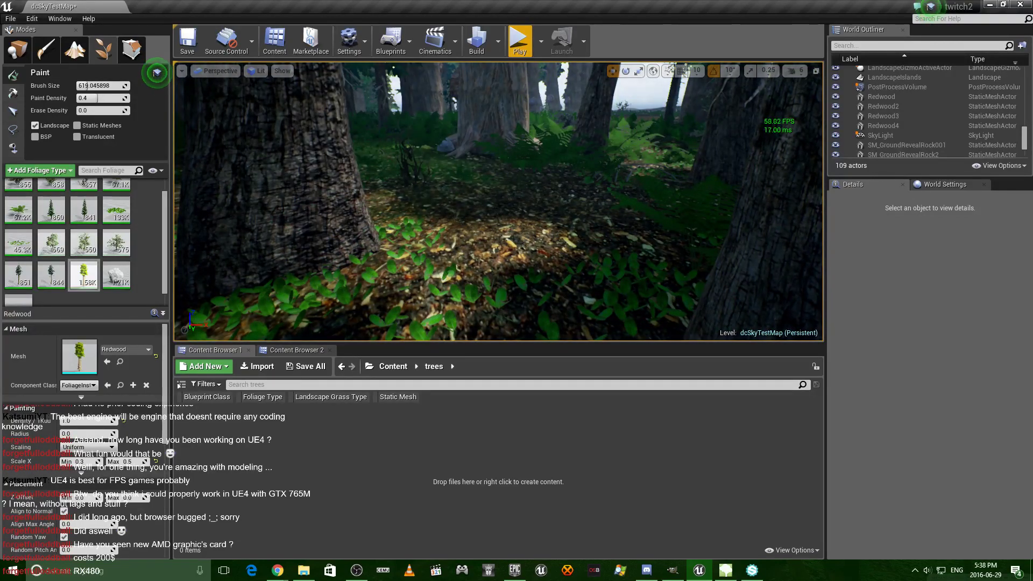
pyautogui.moveTo(498, 201); pyautogui.dragTo(498, 201, button='right')
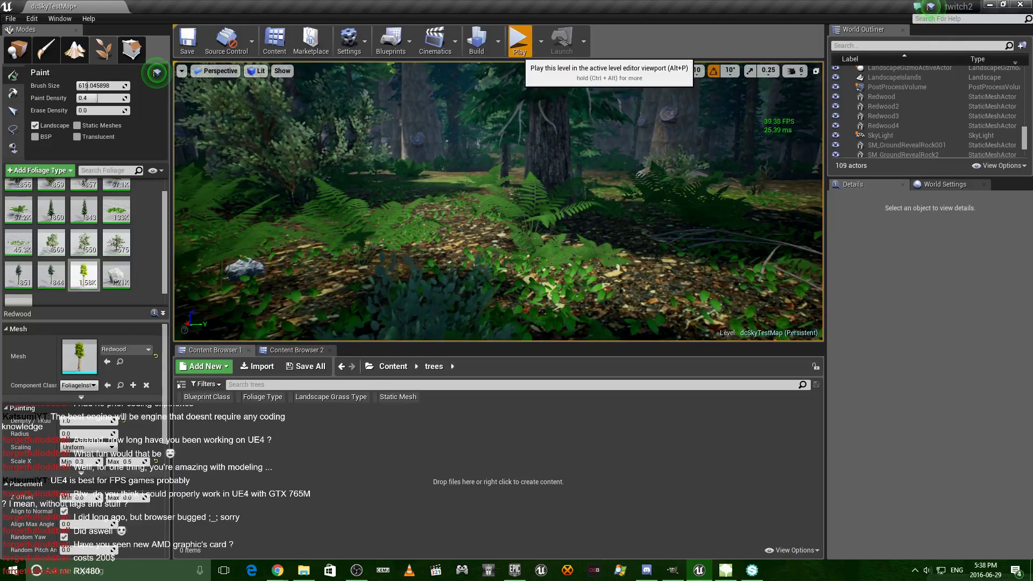
# Step: Start Play and run the character forward, turning left up the forest path
pyautogui.click(519, 40)
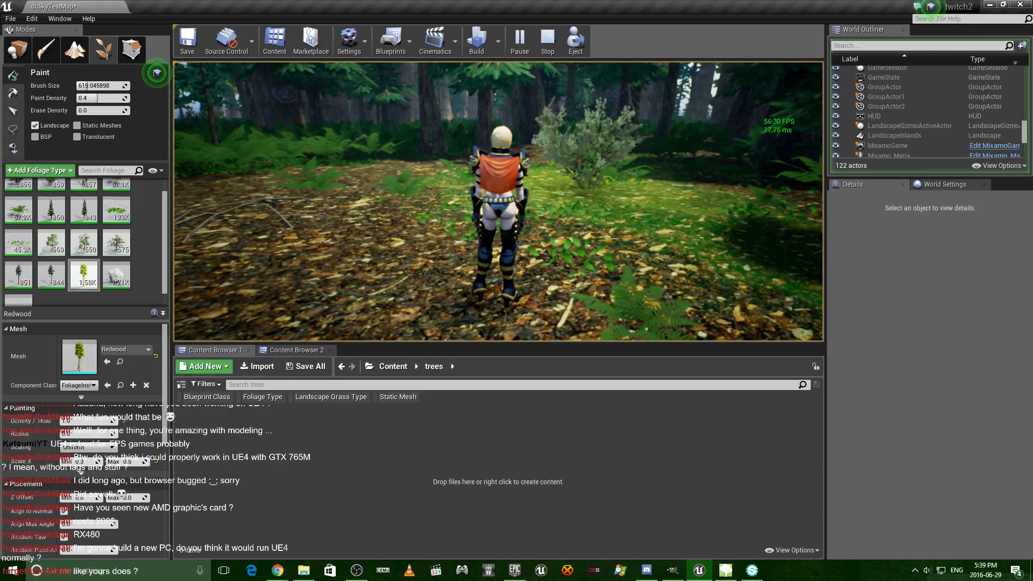
pyautogui.press('w')
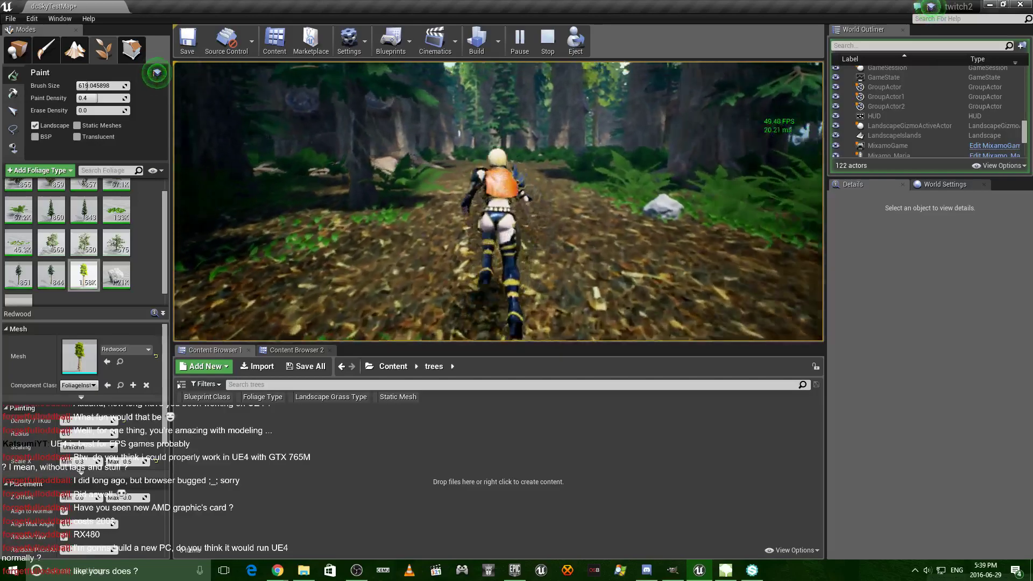
pyautogui.press('a')
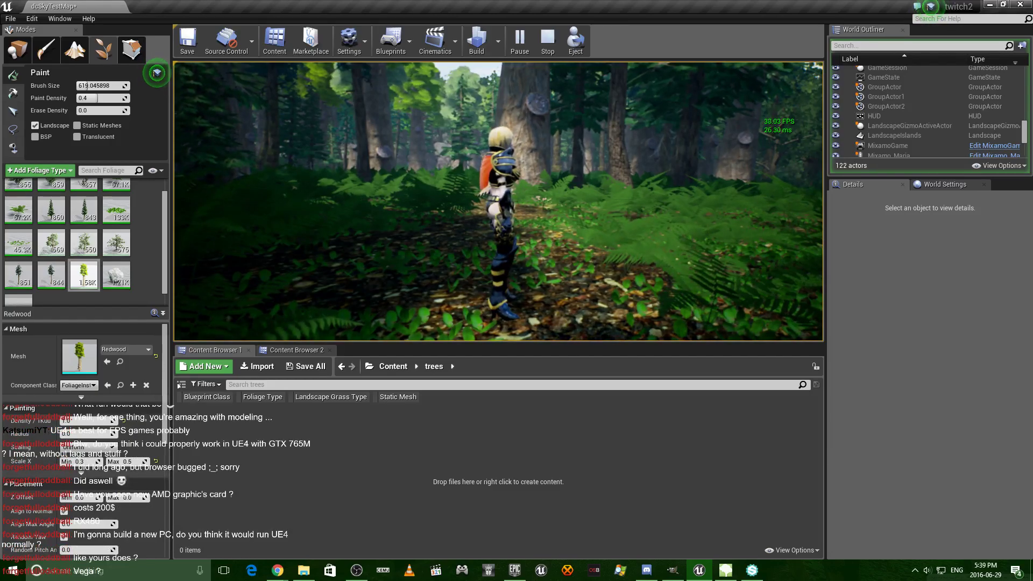
# Step: Toggle fullscreen with F11, end the play session, and restore the editor panels
pyautogui.press('F11')
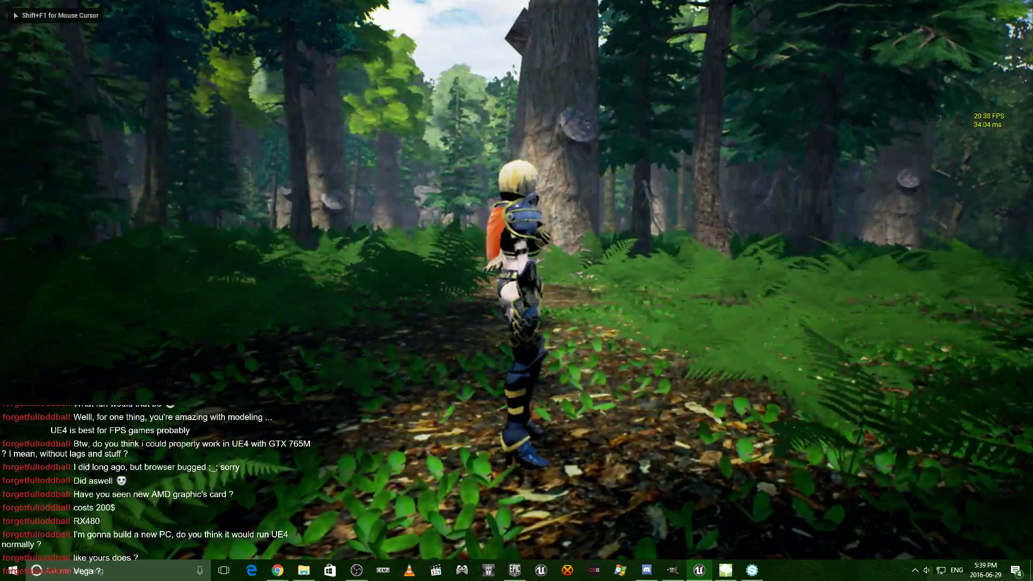
pyautogui.press('Escape')
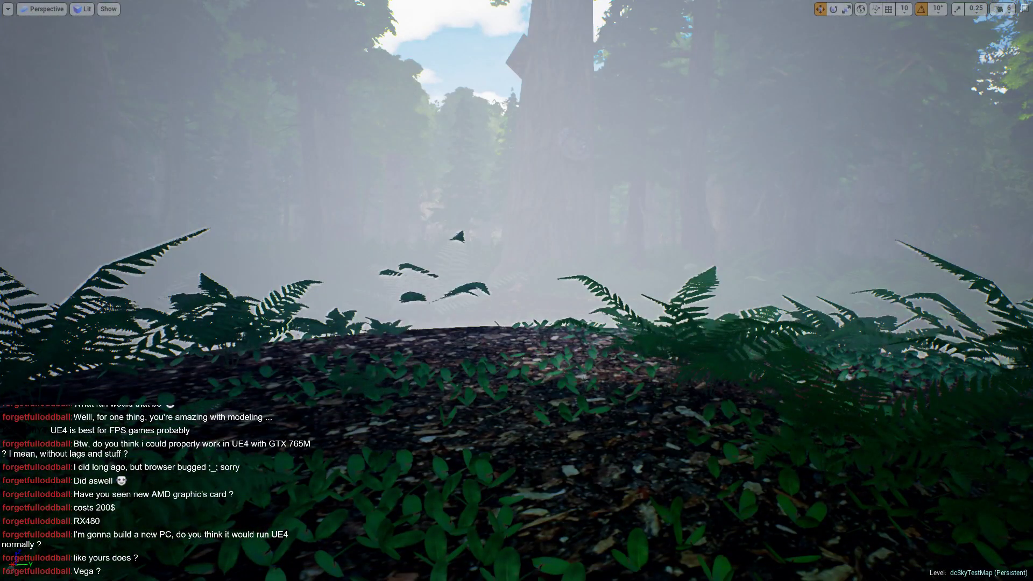
pyautogui.click(9, 9)
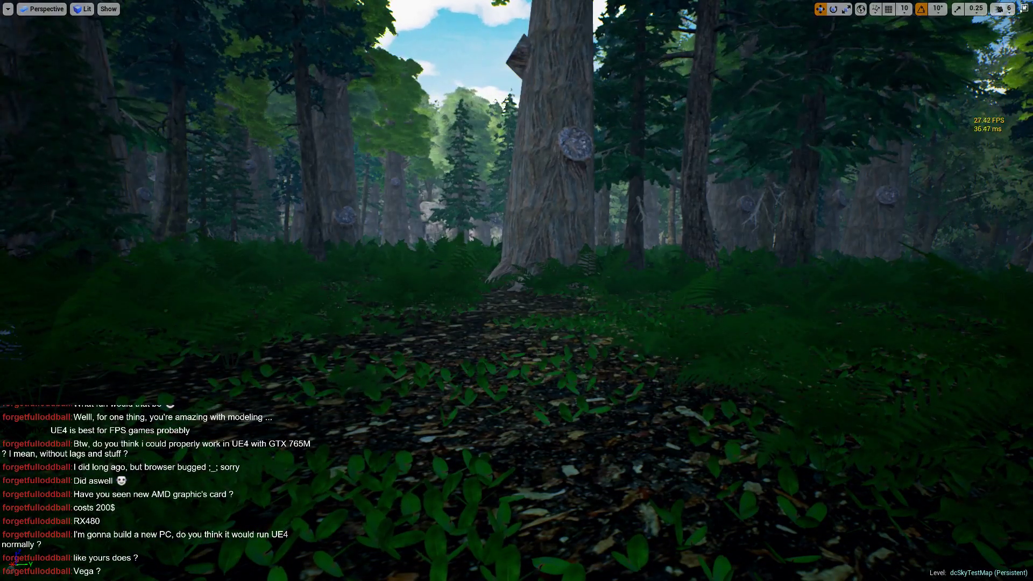
pyautogui.click(45, 143)
# Step: Switch from Foliage to Place mode, go fullscreen, and start playing with Alt+P
pyautogui.click(16, 50)
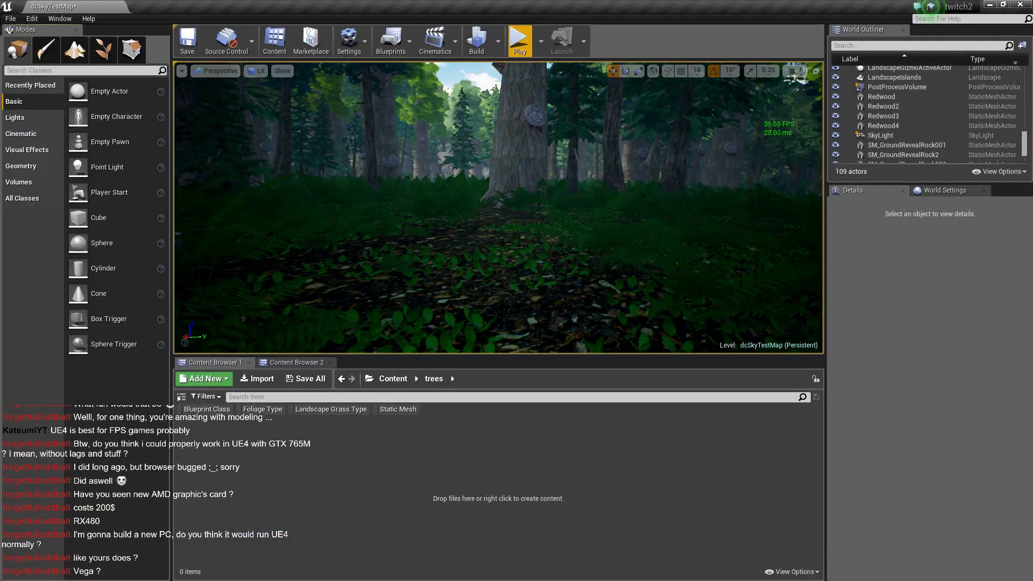
pyautogui.press('F11')
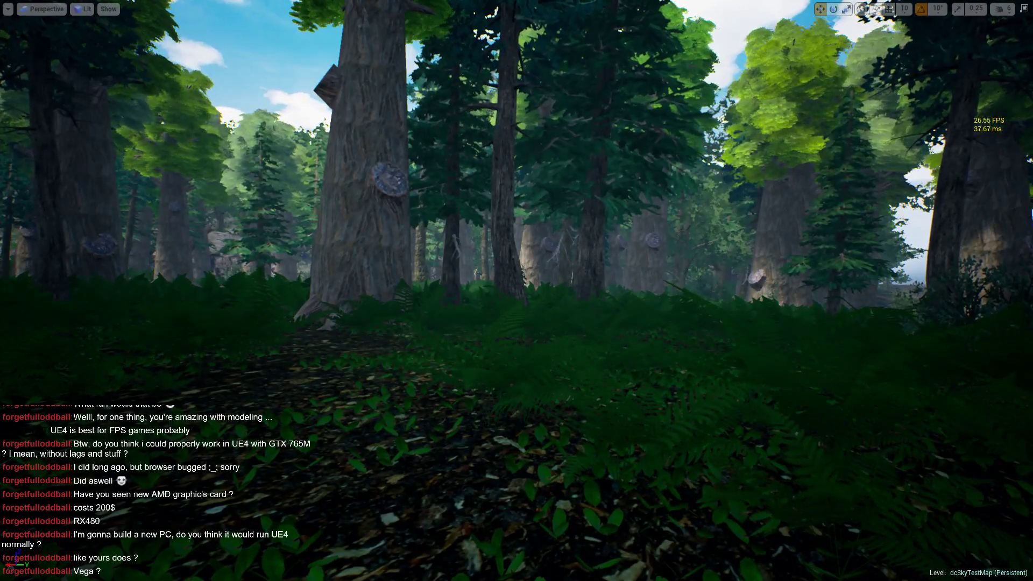
pyautogui.hotkey('alt', 'p')
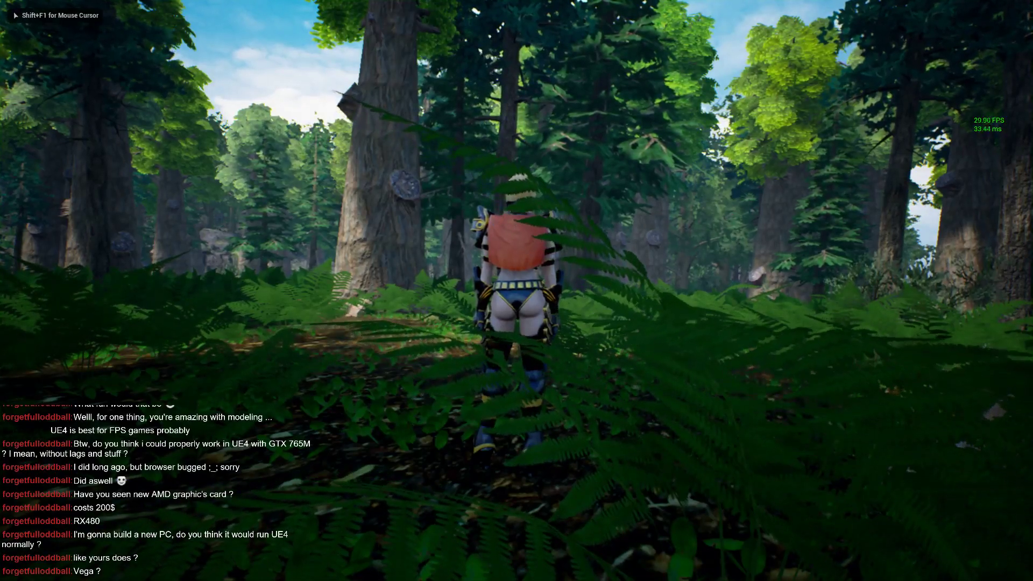
# Step: Run the character forward through the ferns with W
pyautogui.press('w')
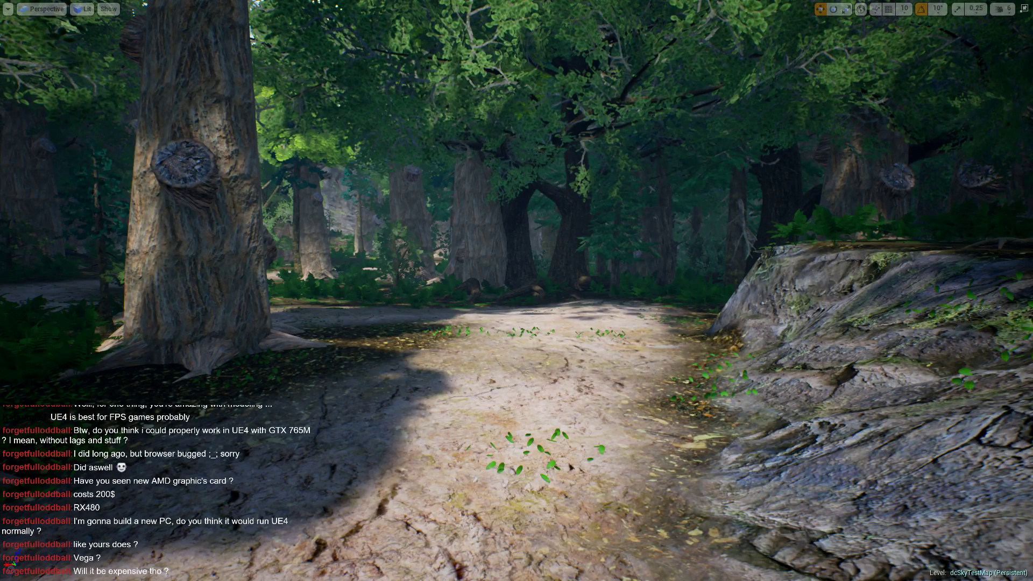
# Step: Take a high-resolution screenshot of the forest path with a 2.0 size multiplier
pyautogui.click(10, 9)
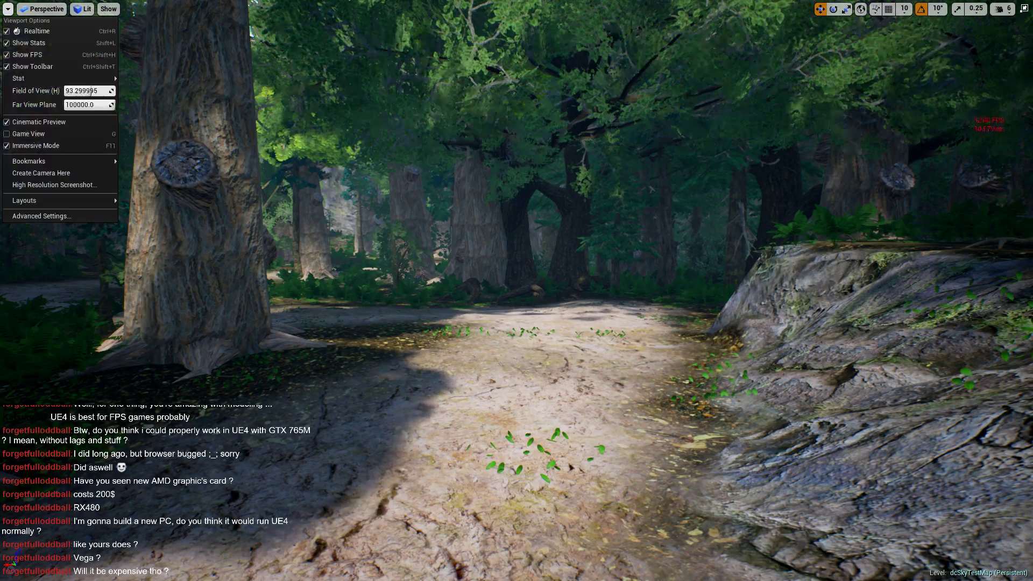
pyautogui.click(49, 185)
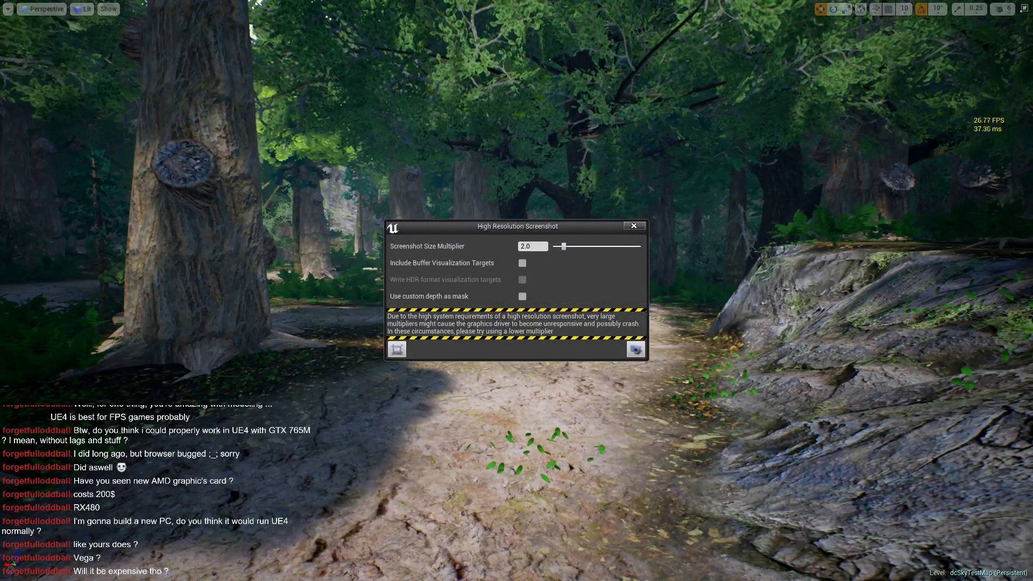
pyautogui.moveTo(553, 246); pyautogui.dragTo(563, 245)
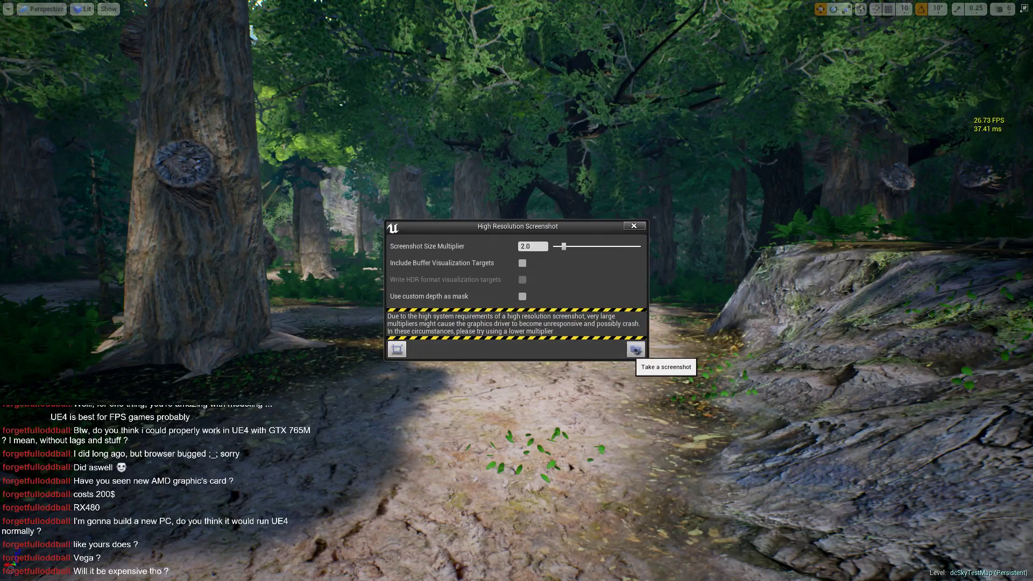
pyautogui.click(635, 350)
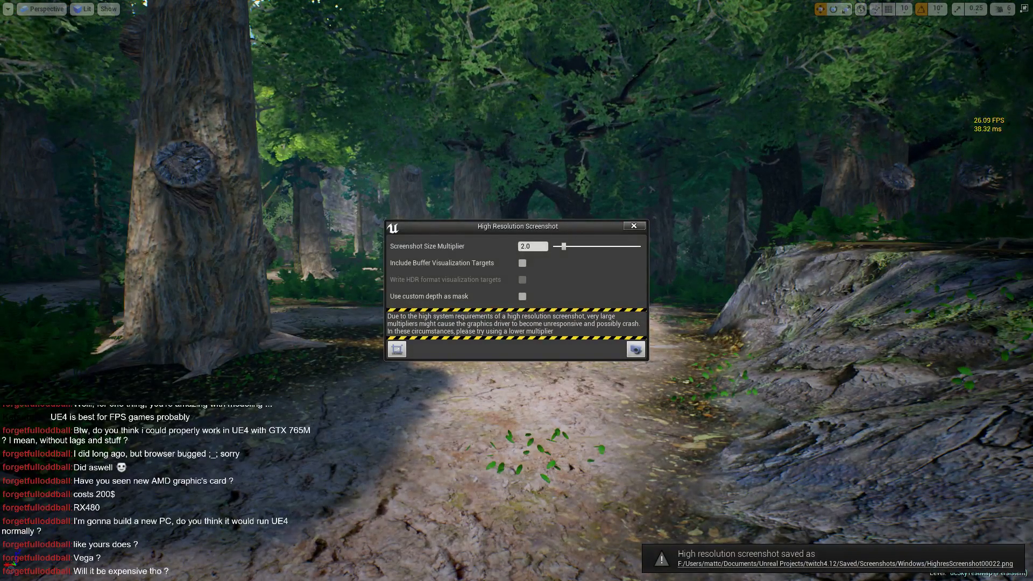
# Step: Open HighresScreenshot00022.png from the screenshots folder in Photos
pyautogui.click(845, 564)
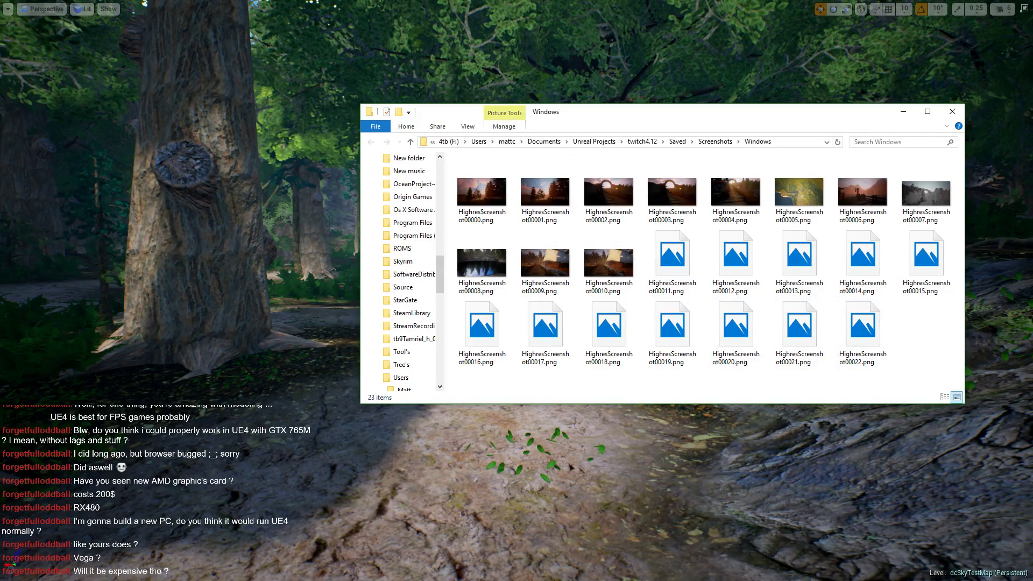
pyautogui.click(863, 331)
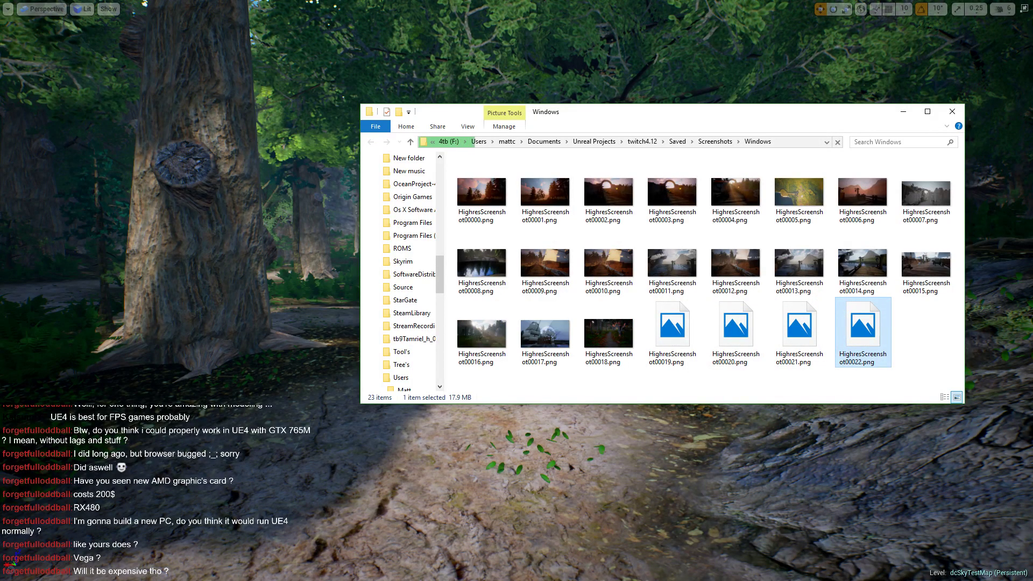
pyautogui.rightClick(865, 345)
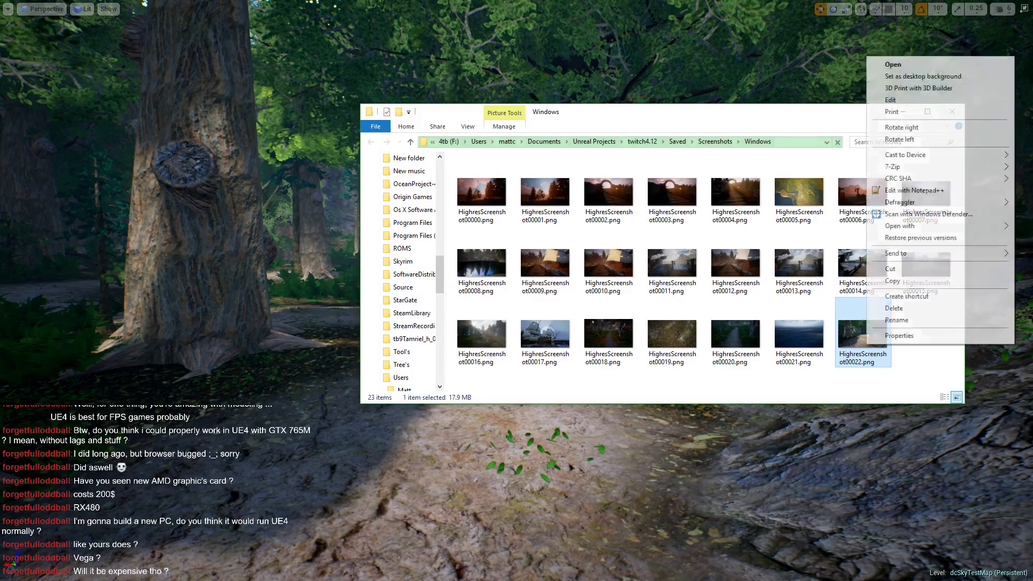
pyautogui.click(892, 65)
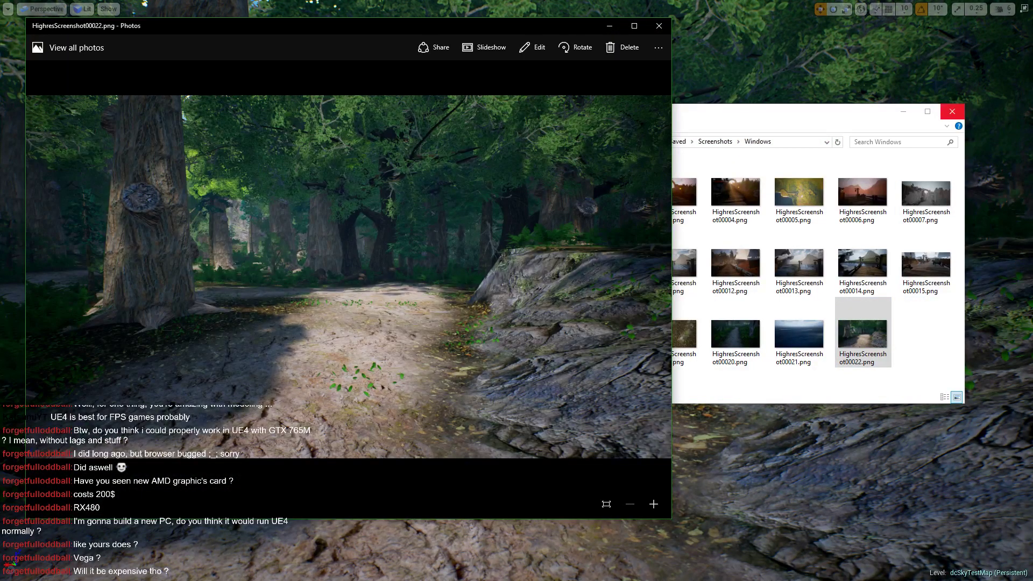
# Step: Close the screenshots folder, glance at a neighbouring shot, and maximize Photos
pyautogui.click(952, 110)
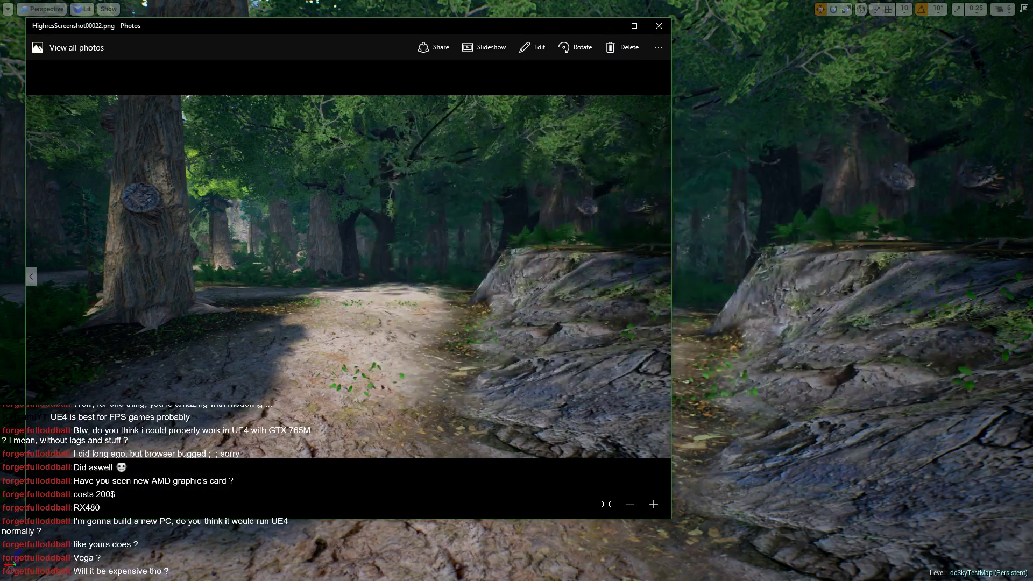
pyautogui.press('Left')
pyautogui.press('Right')
pyautogui.click(634, 26)
# Step: Browse to the earlier ocean screenshot HighresScreenshot00021, then close Photos
pyautogui.press('Left')
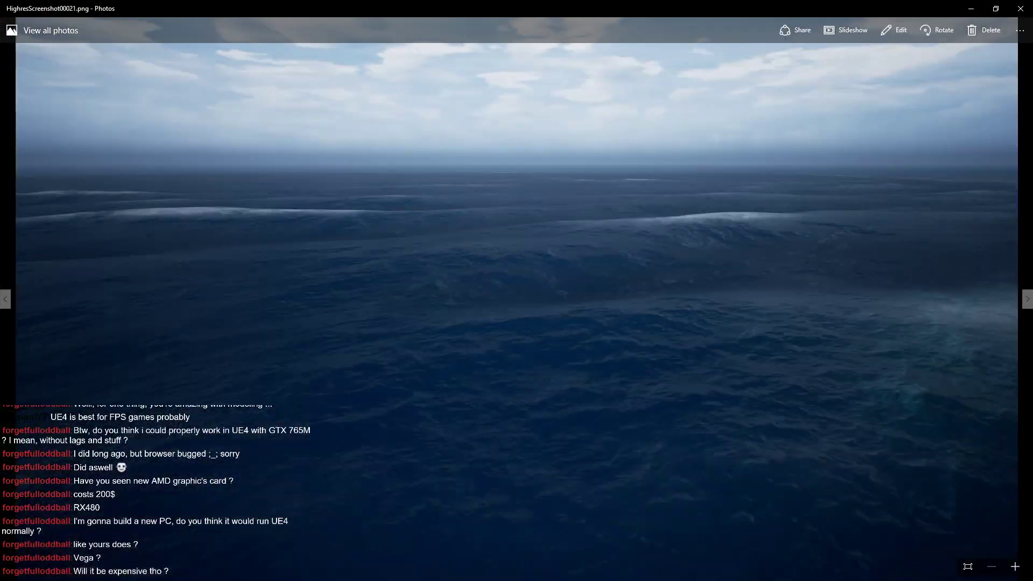
pyautogui.press('Right')
pyautogui.press('Left')
pyautogui.click(1019, 8)
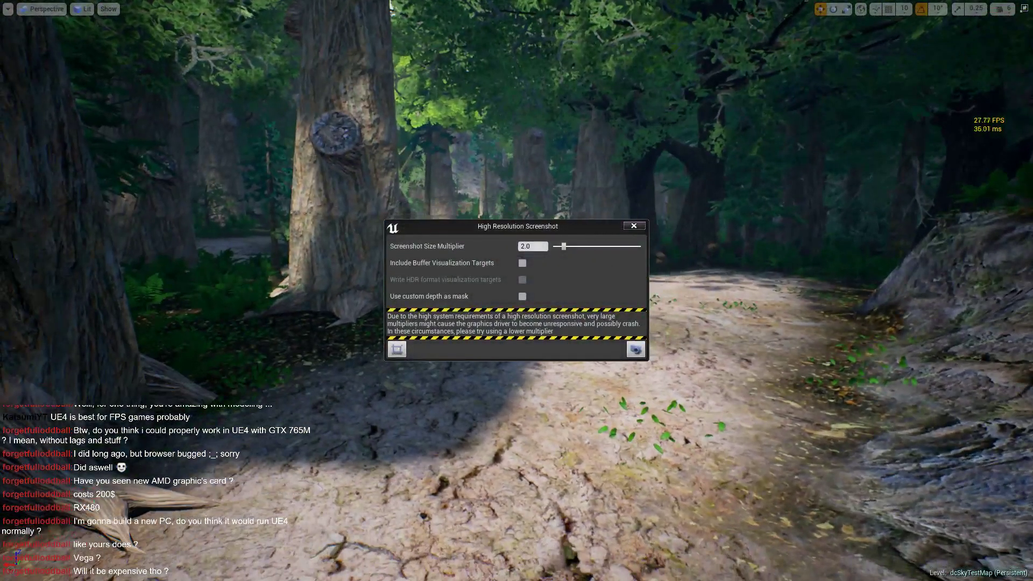
# Step: Exit fullscreen with F11, then Save All and confirm saving dcSkyTestMap
pyautogui.press('F11')
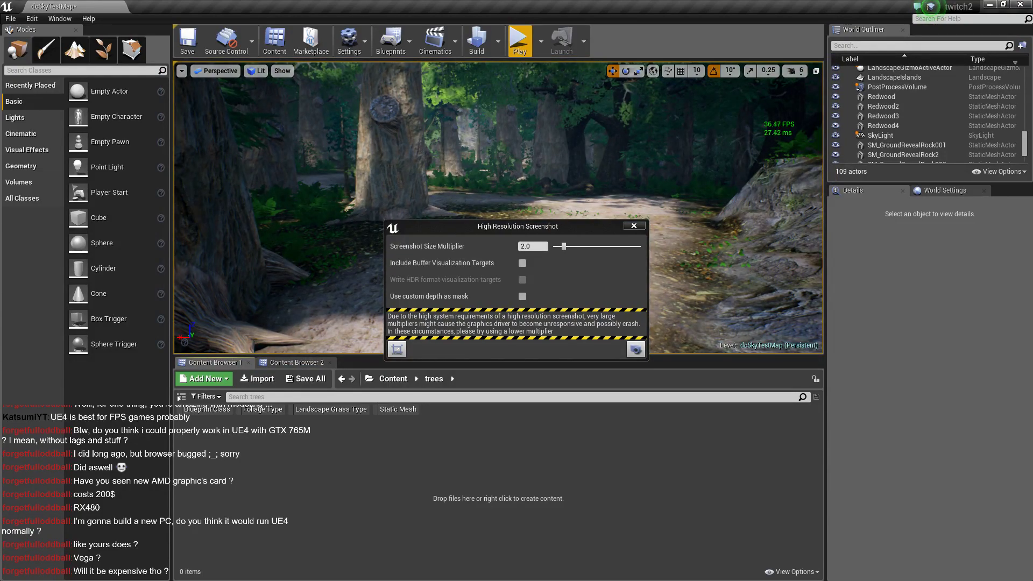
pyautogui.click(307, 378)
pyautogui.click(617, 395)
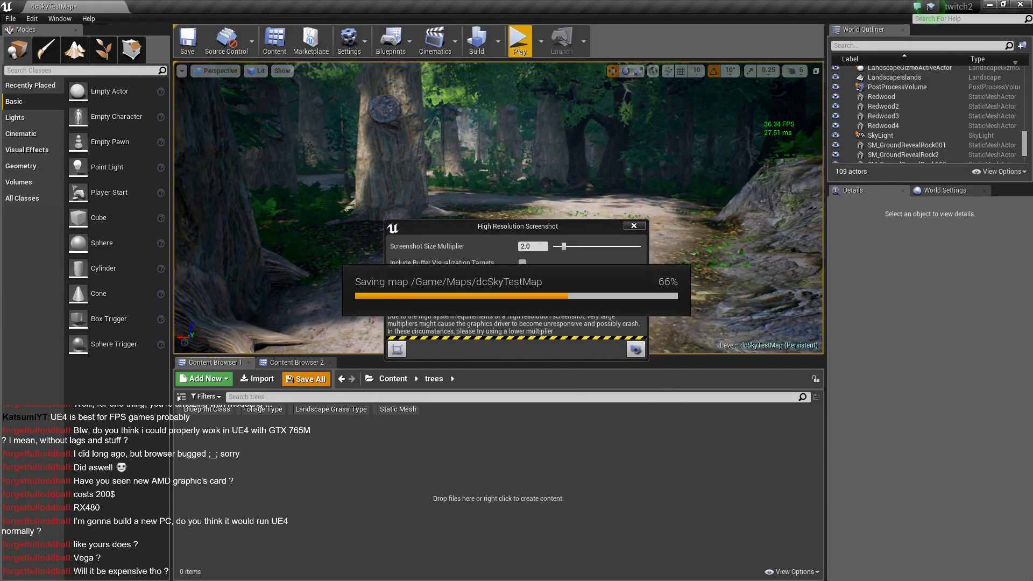